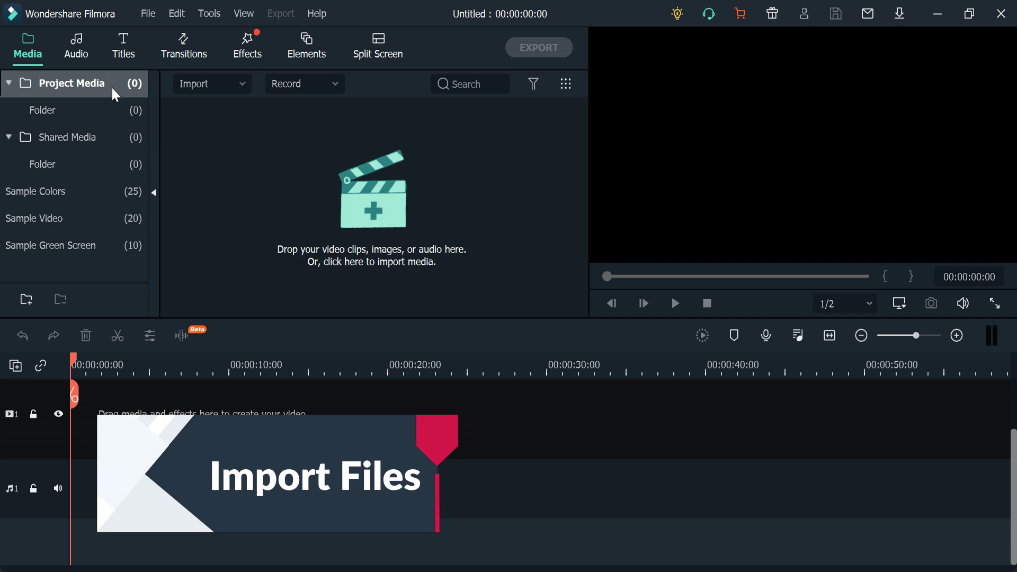
Step: Import video.mp4 into the empty project media folder
click(115, 110)
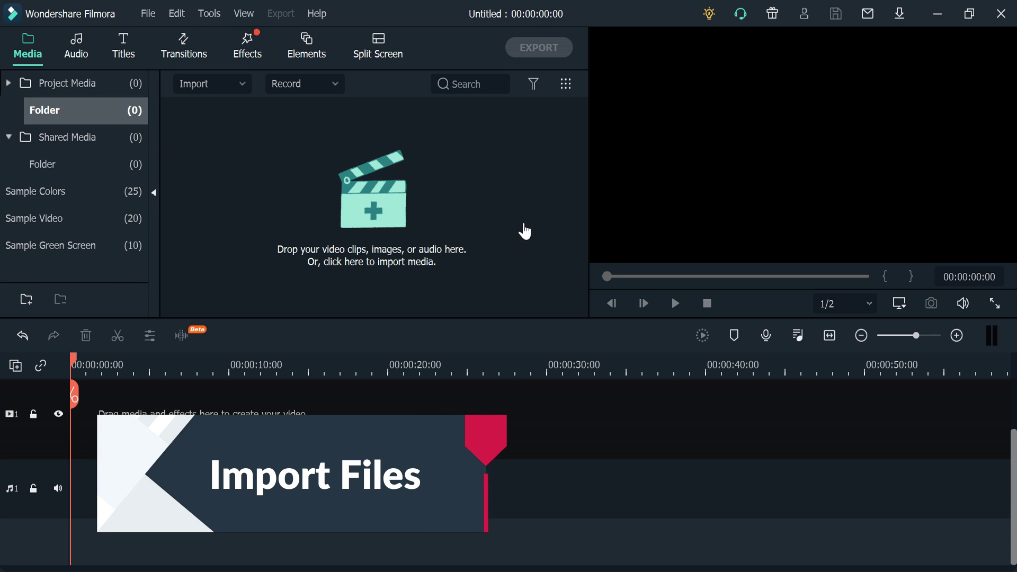
click(410, 213)
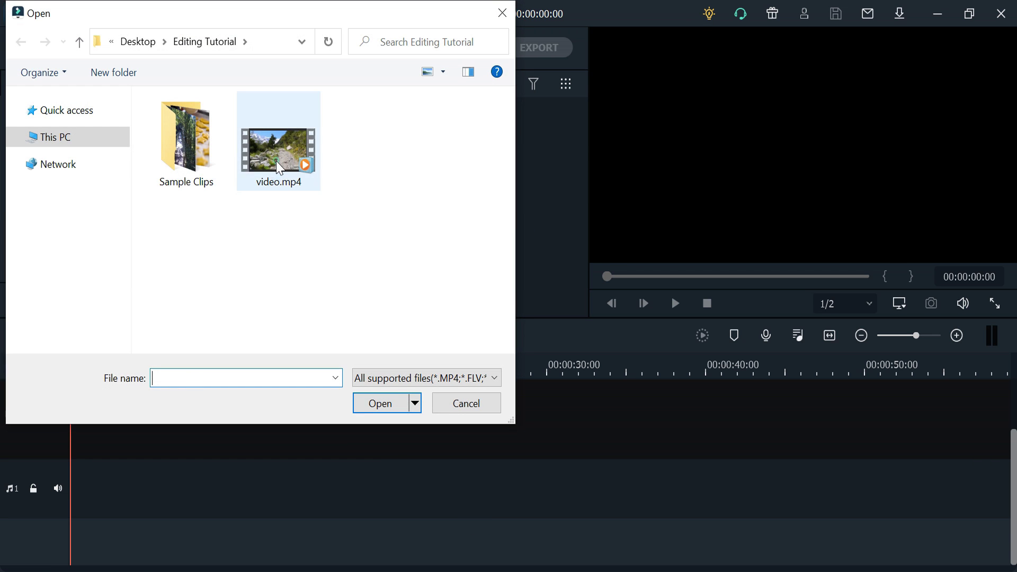
click(387, 406)
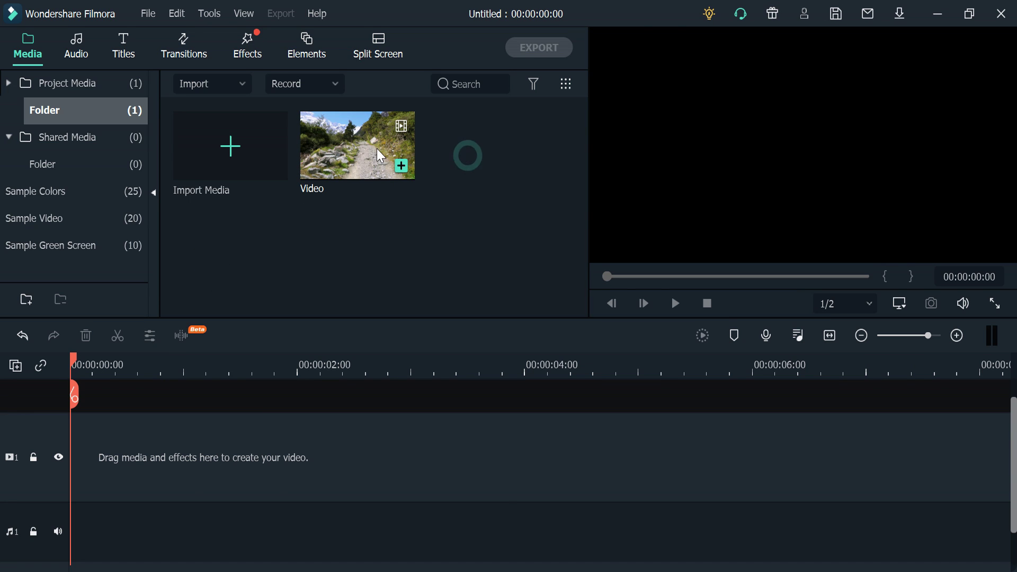
Step: Place the hiking clip on the video track, stabilize it at smooth level 29, and preview it
drag(358, 147, 80, 485)
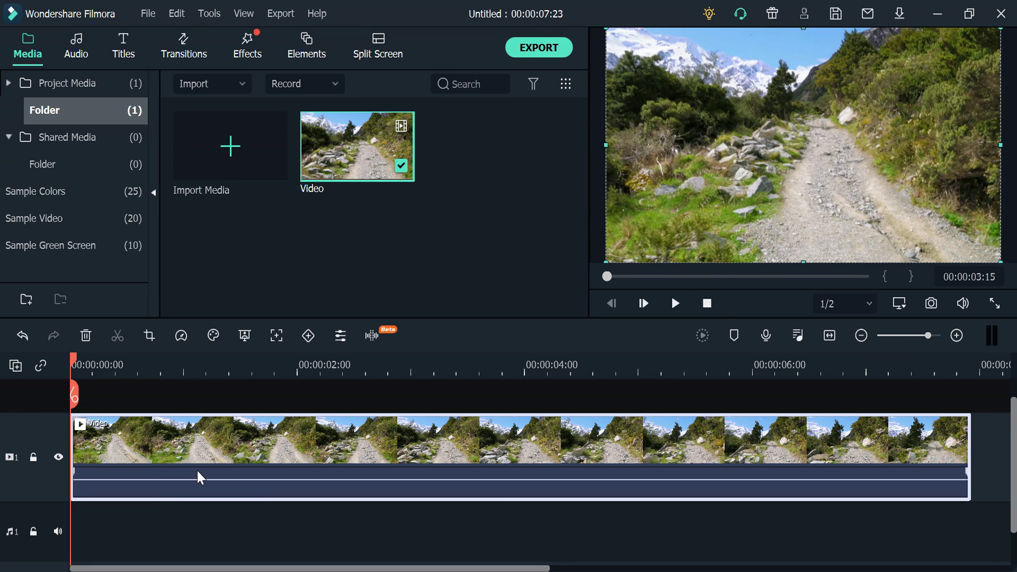
key(space)
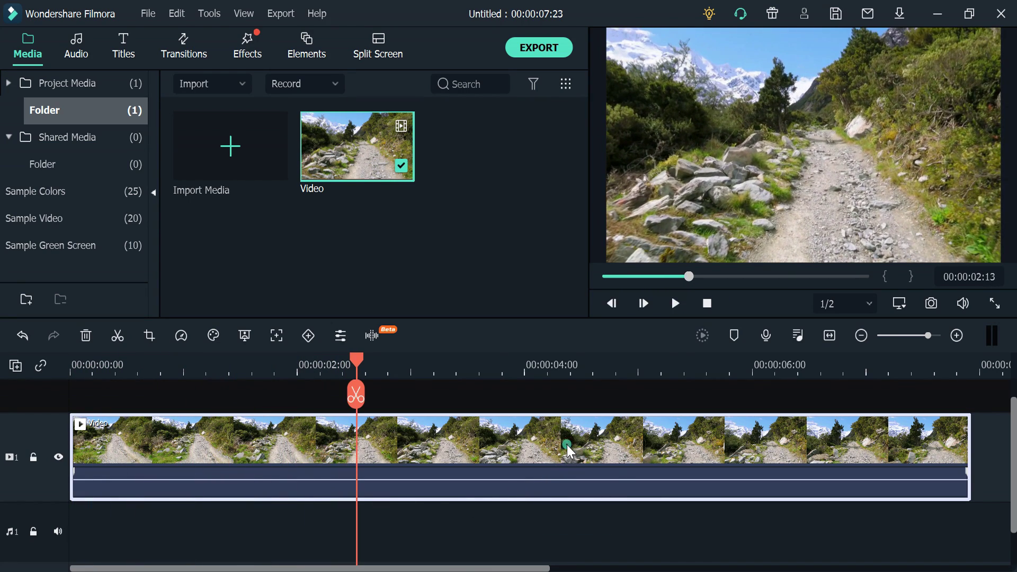
right_click(567, 444)
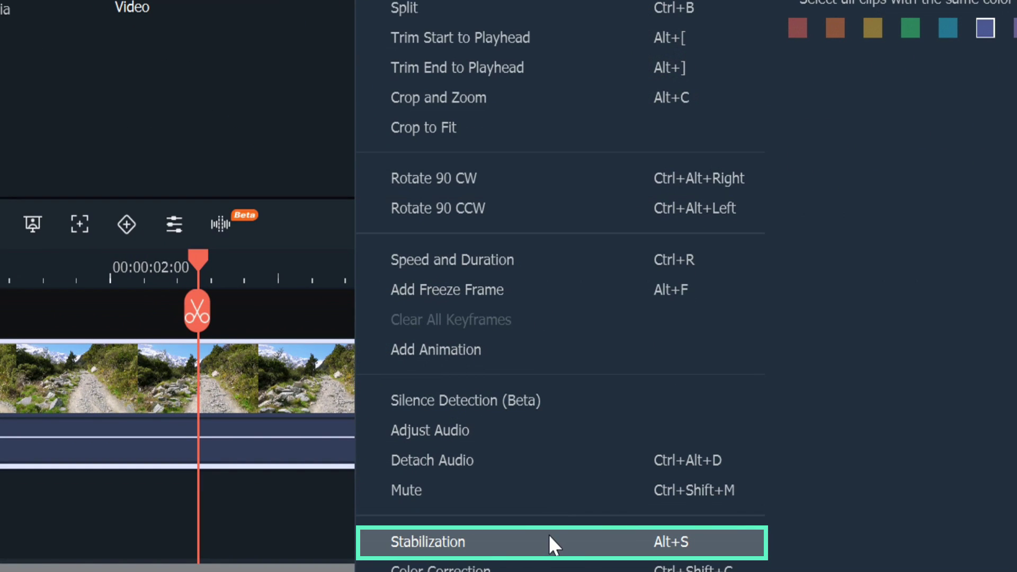
click(555, 545)
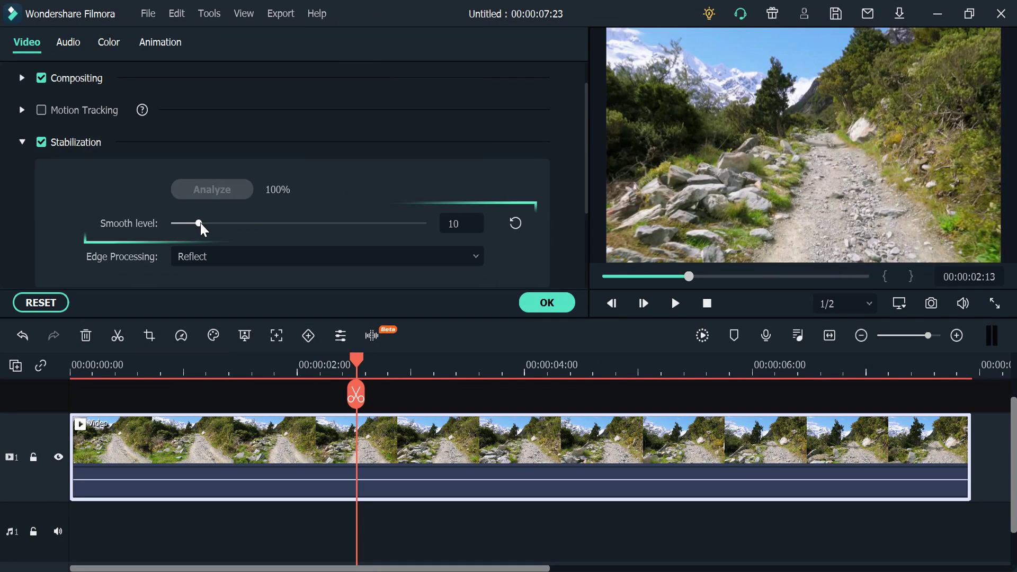
mouse_move(198, 225)
mouse_down()
mouse_move(321, 229)
mouse_move(238, 236)
mouse_move(253, 238)
mouse_up()
key(space)
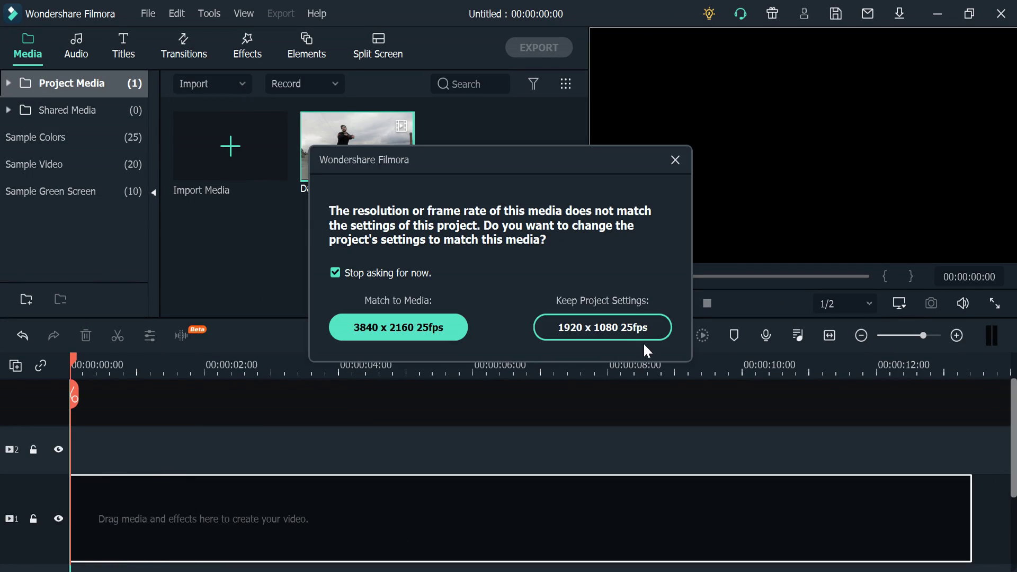
Step: Keep the project at 1920 x 1080 25fps when adding the Dance clip
click(627, 329)
click(672, 294)
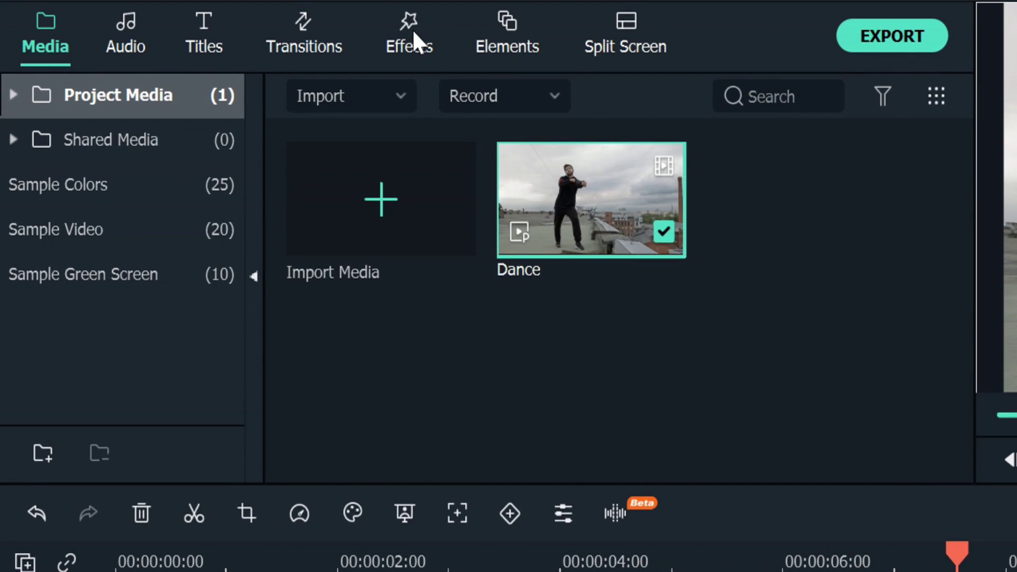
Step: Lay the Chaos 2 shake filter from Included > Filters > Shake over the Dance clip and preview it
click(415, 31)
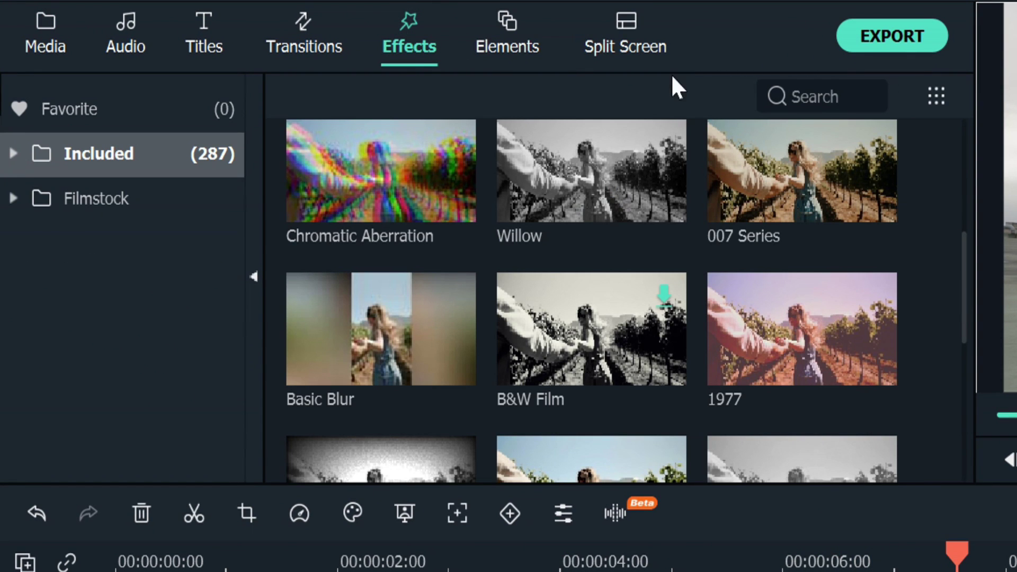
click(15, 151)
click(54, 199)
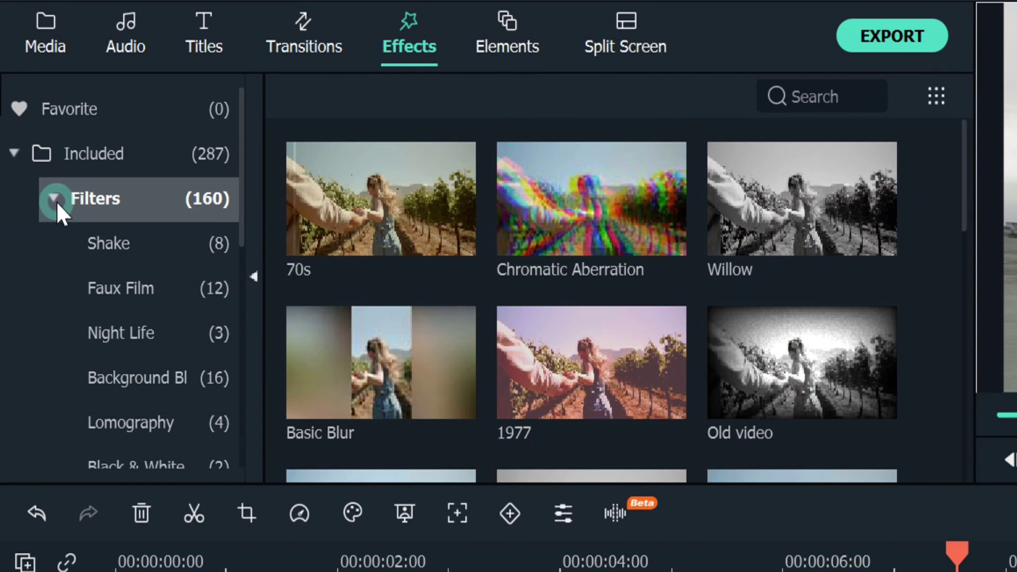
click(128, 245)
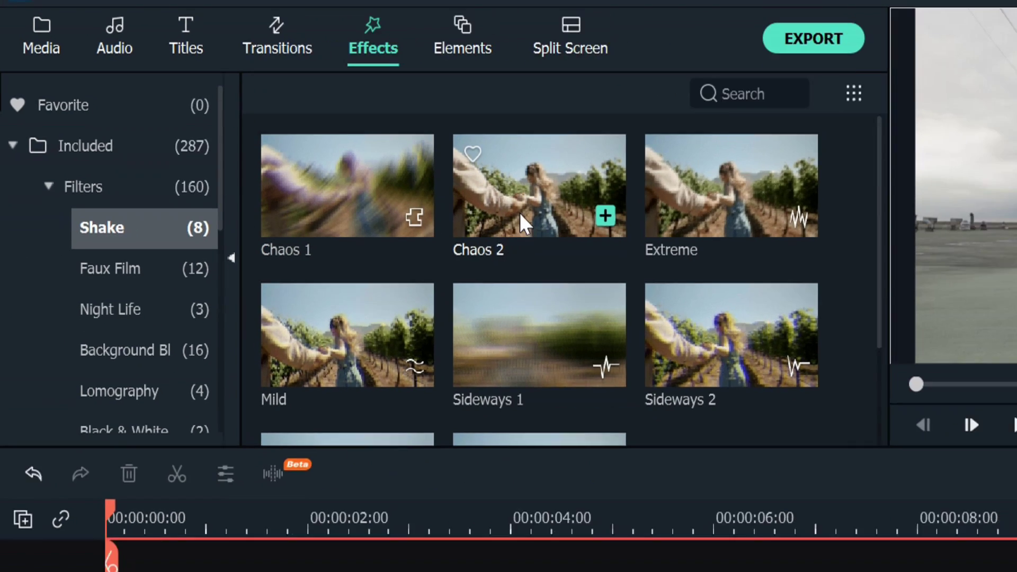
click(344, 163)
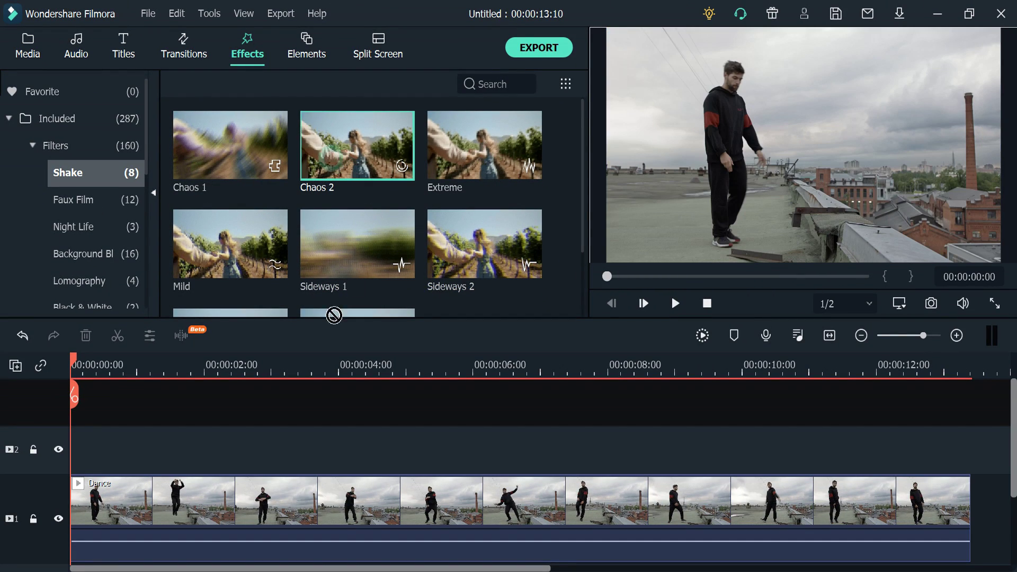
drag(335, 316, 20, 451)
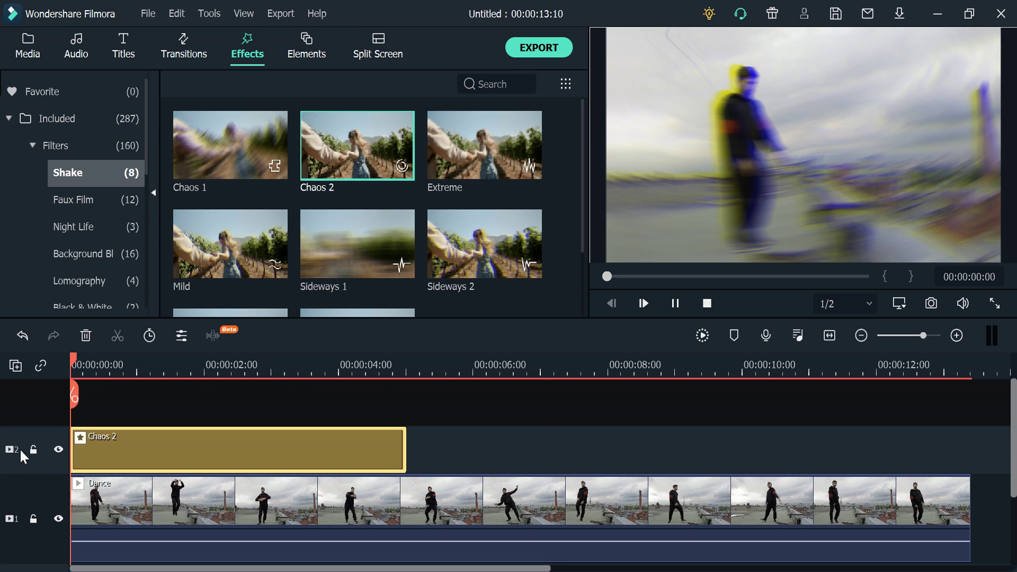
key(space)
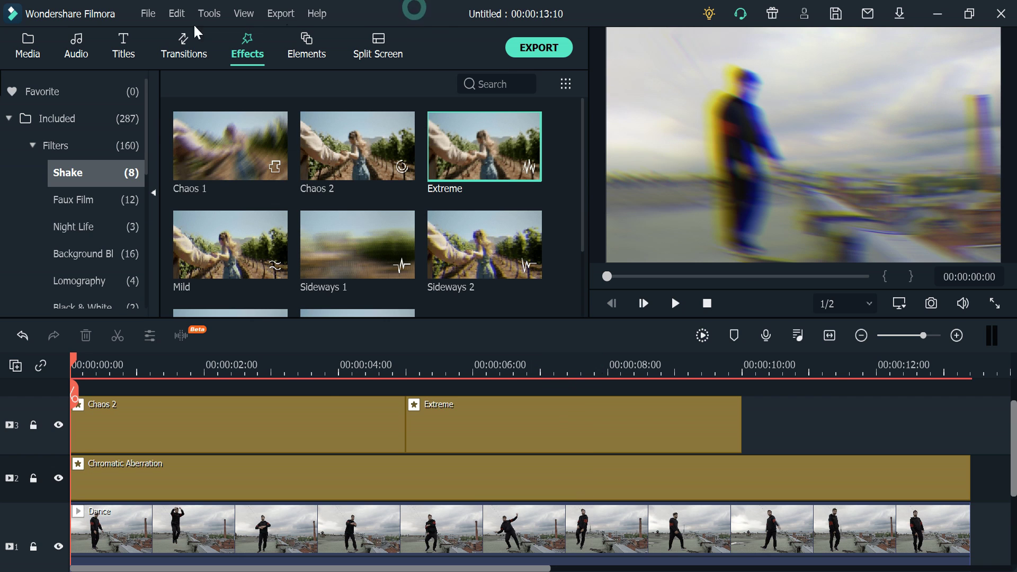
Step: Save the project from the File menu as VE Project 1.wfp
click(146, 14)
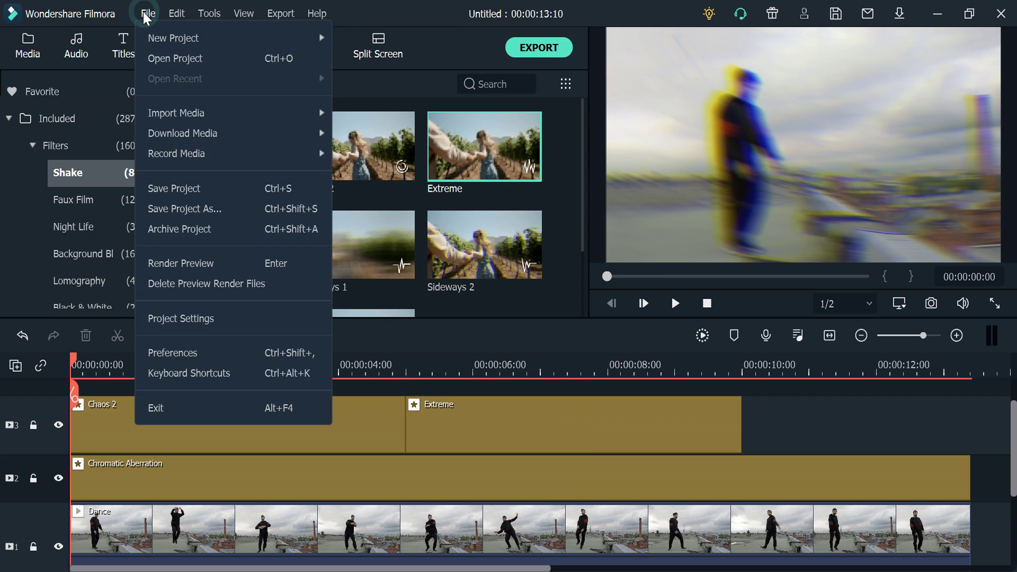
click(234, 190)
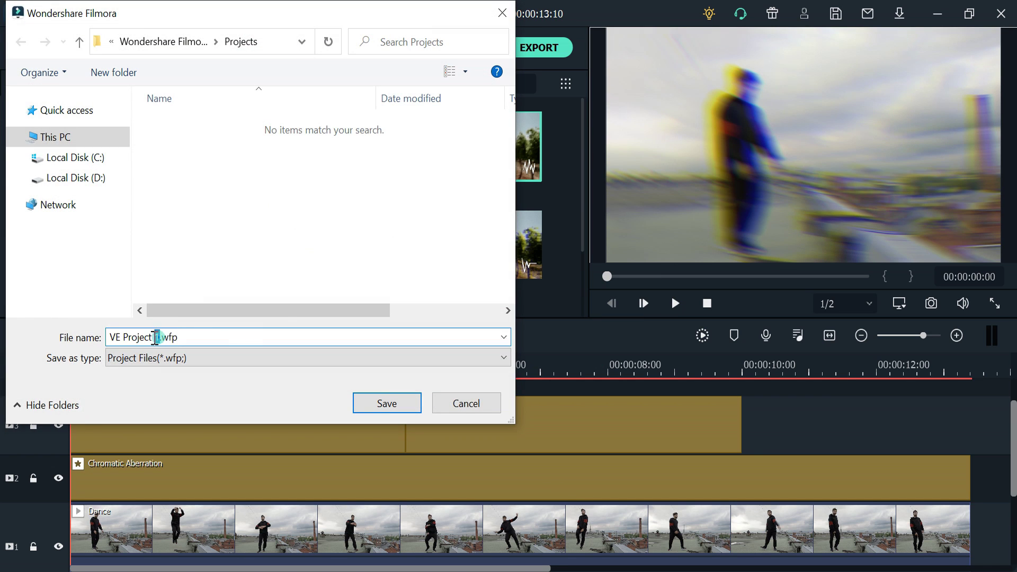
click(387, 403)
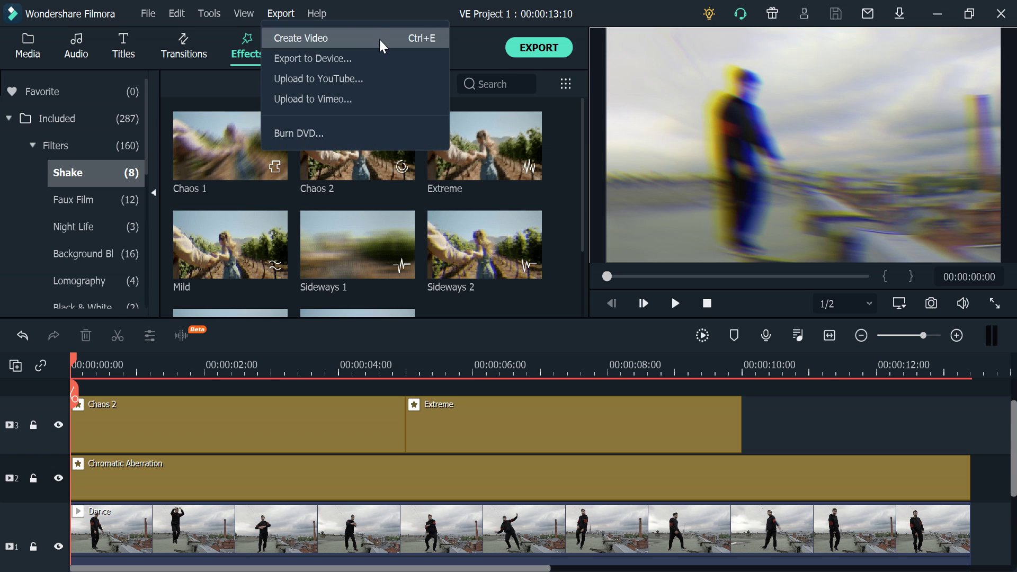
Step: Export locally as MP4 named shake dance, after glancing at the Device, YouTube and Vimeo options
click(380, 41)
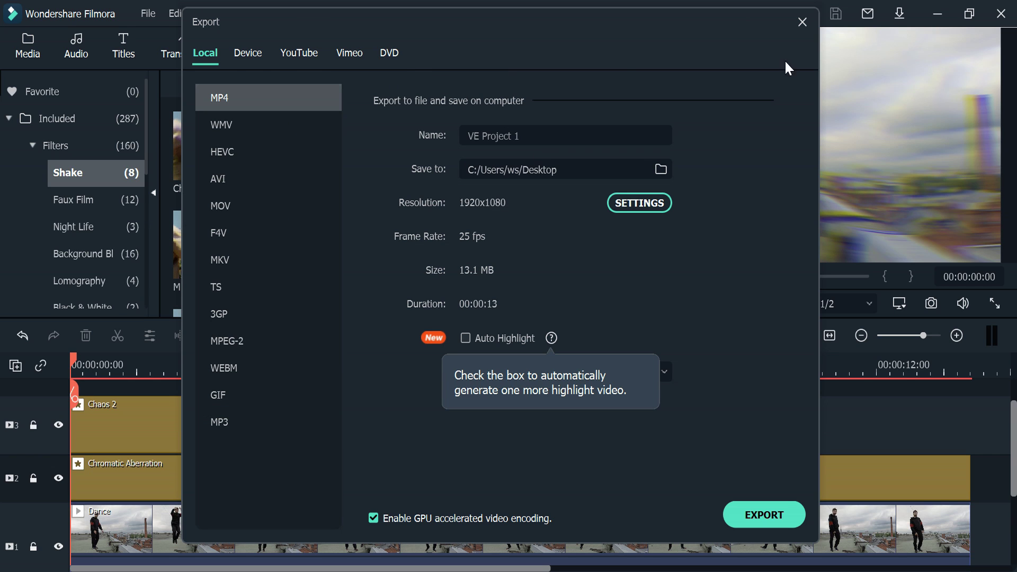
click(246, 55)
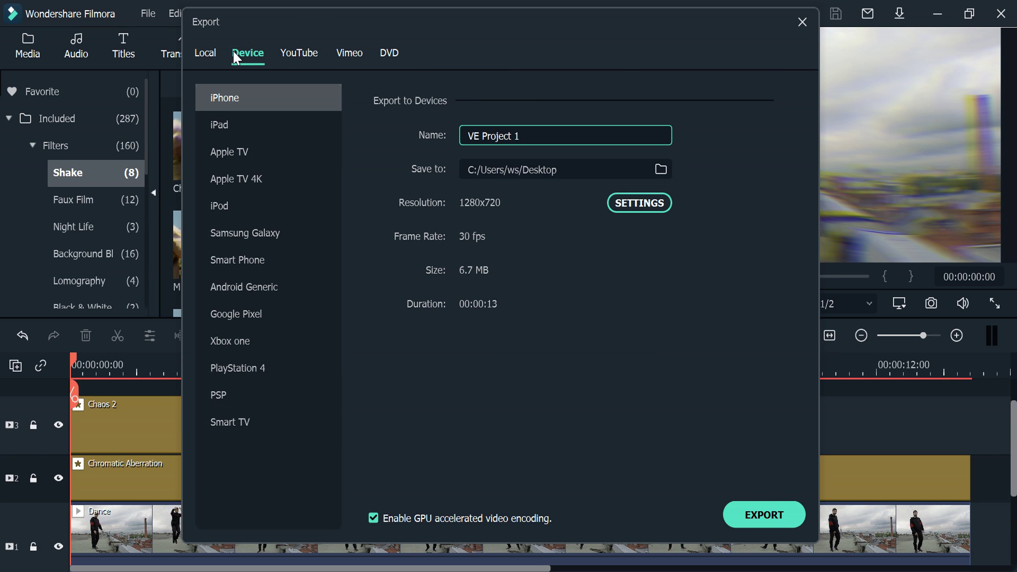
click(316, 57)
click(352, 55)
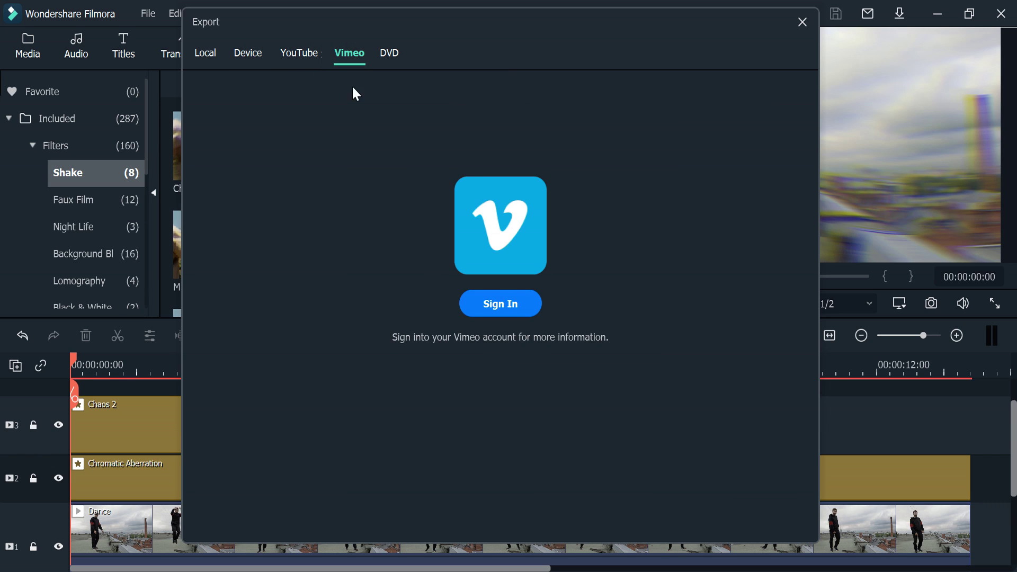
click(206, 53)
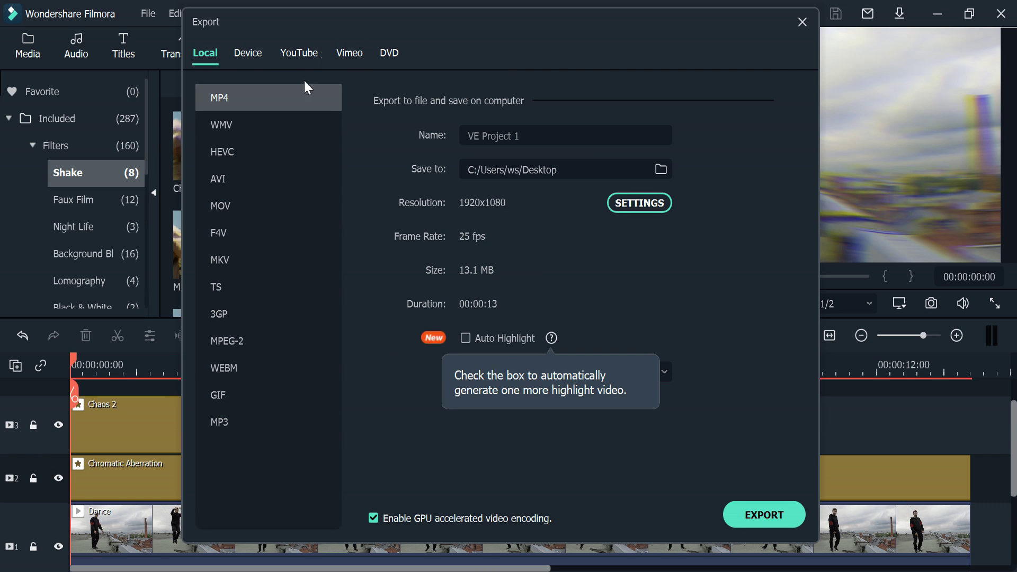
click(585, 138)
text(shake dance)
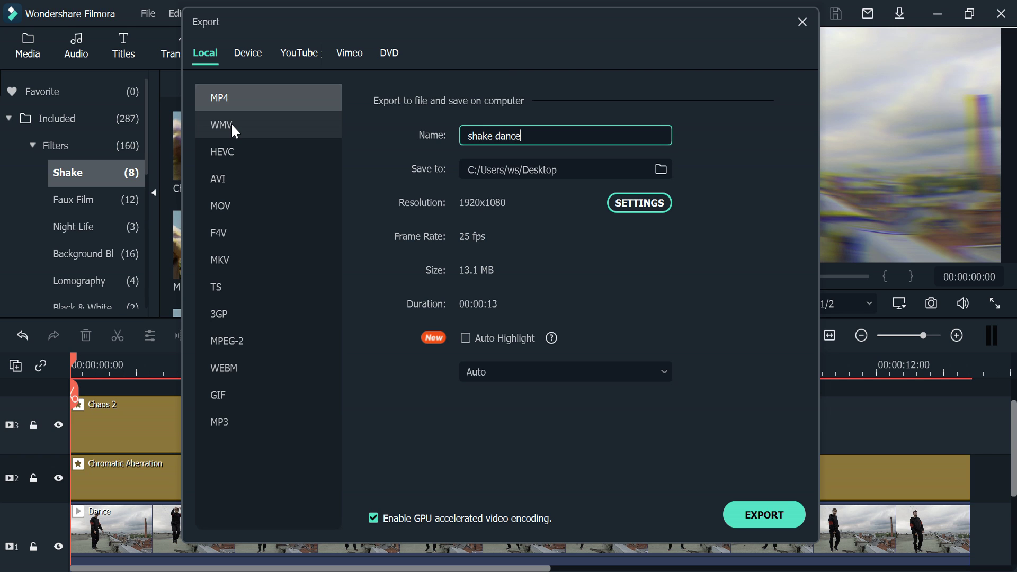
click(764, 515)
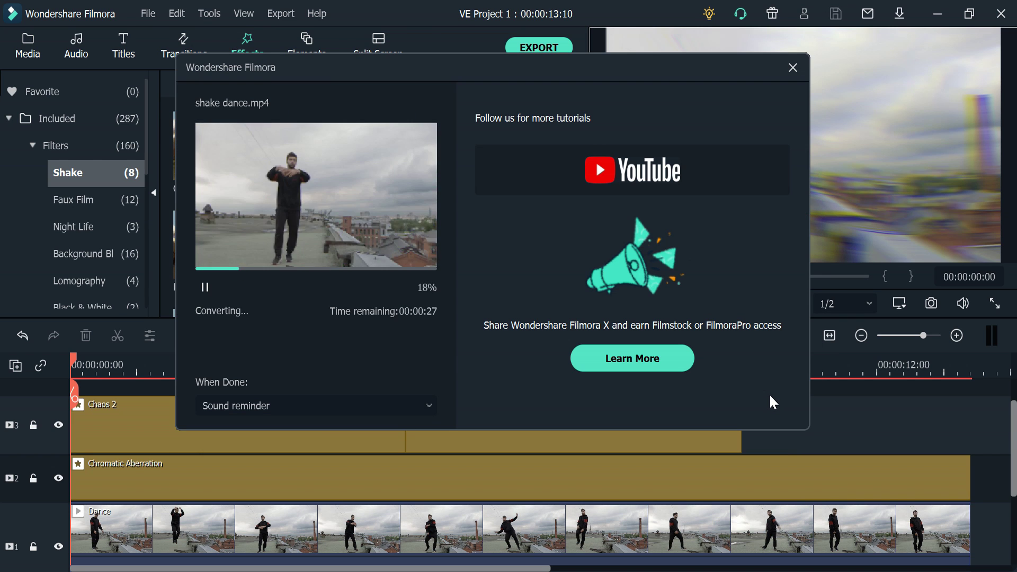